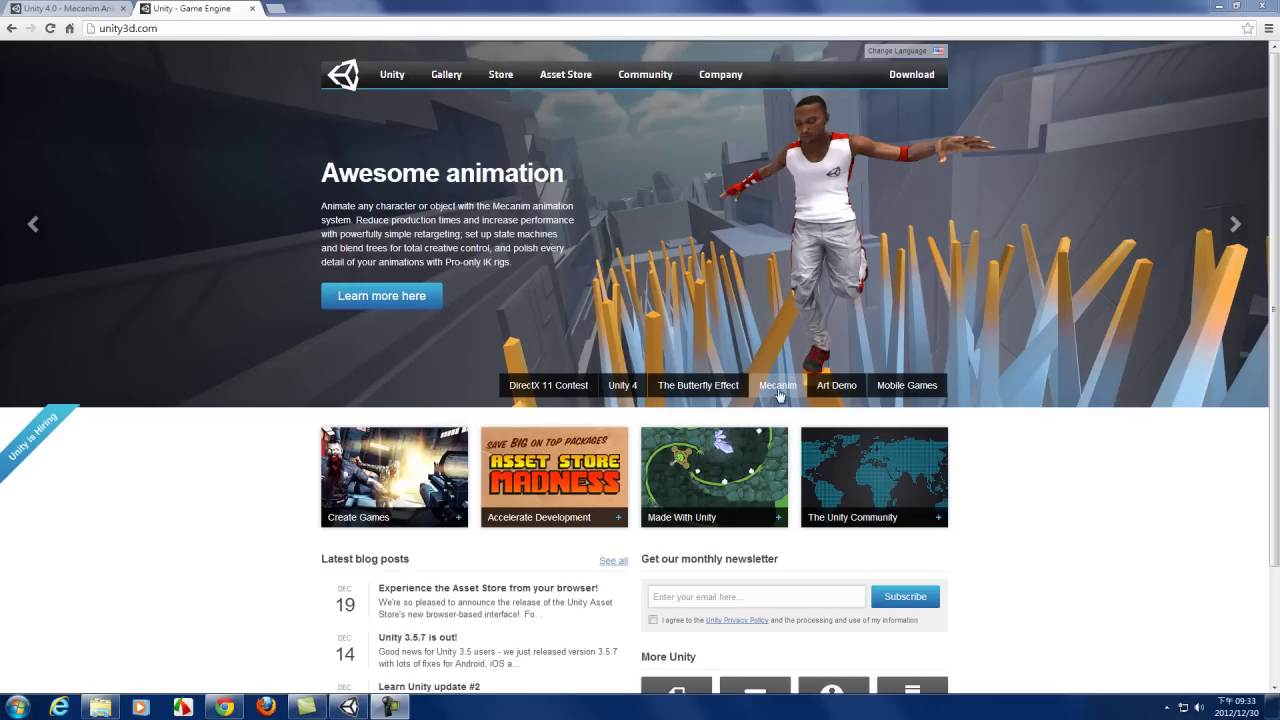
Step: Open the Unity Mecanim feature page from the banner and scroll through its retargeting, blend tree and IK sections
left_click(152, 29)
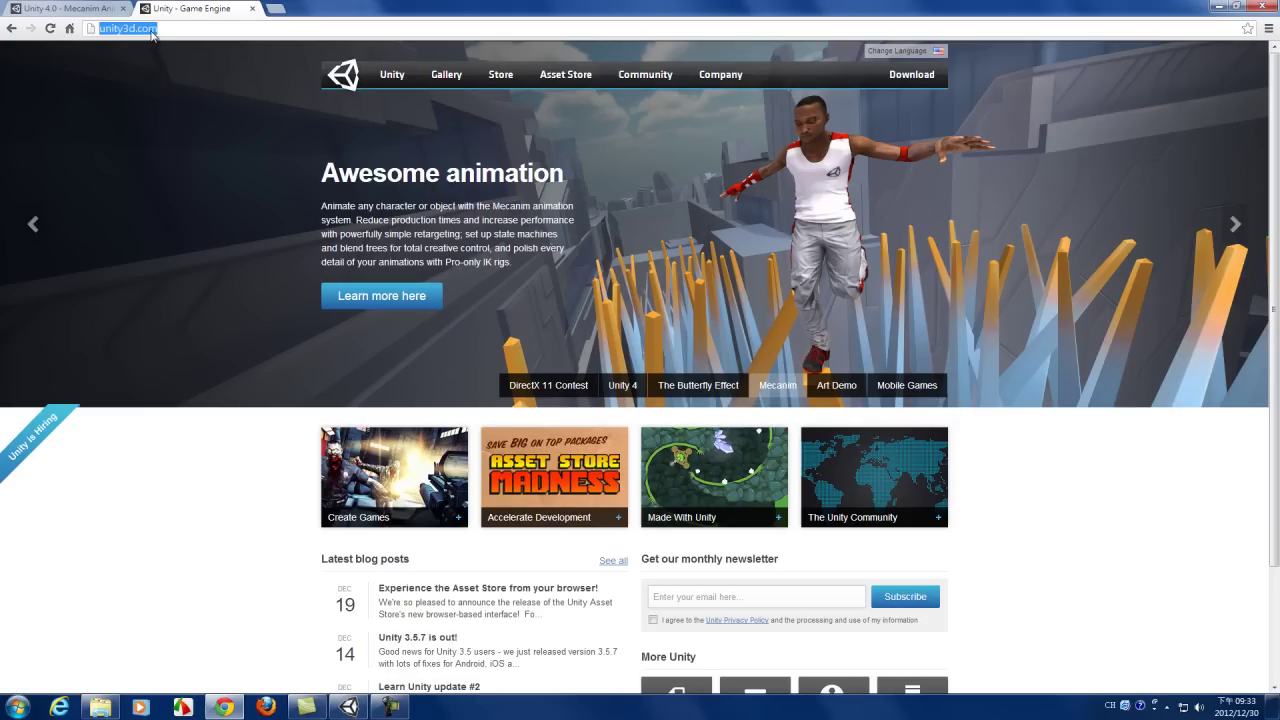
left_click(782, 392)
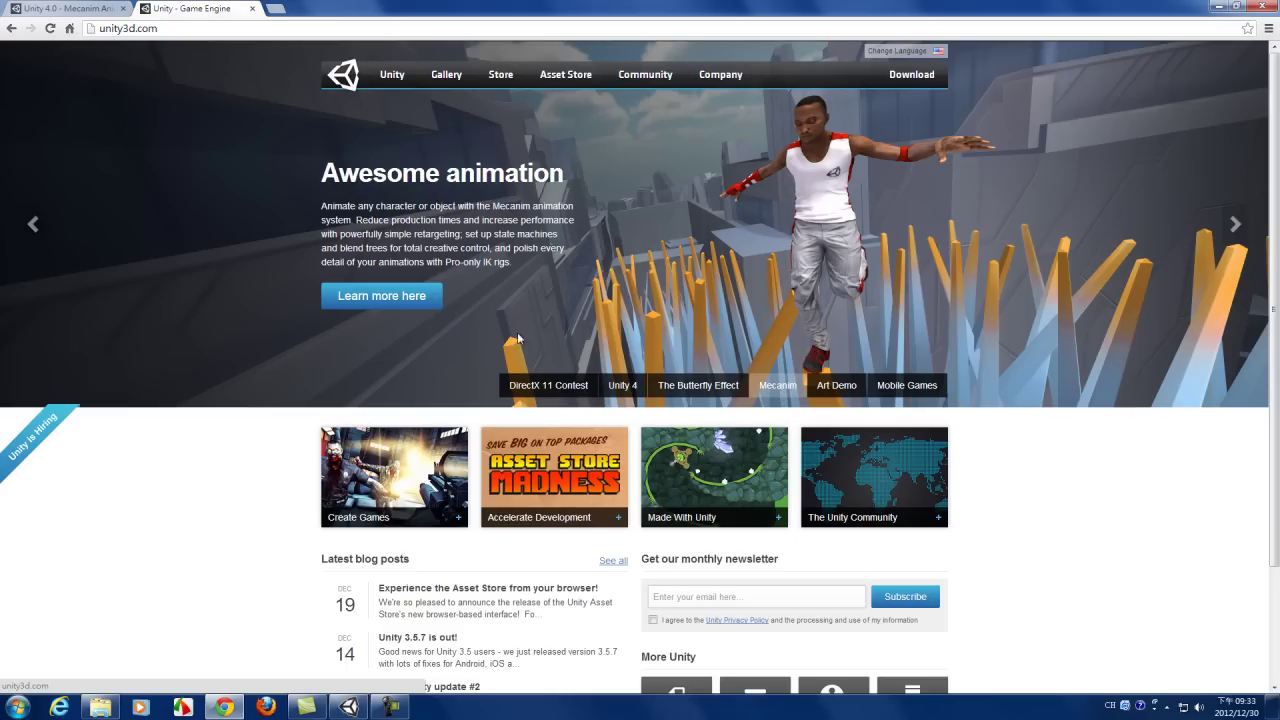
left_click(417, 300)
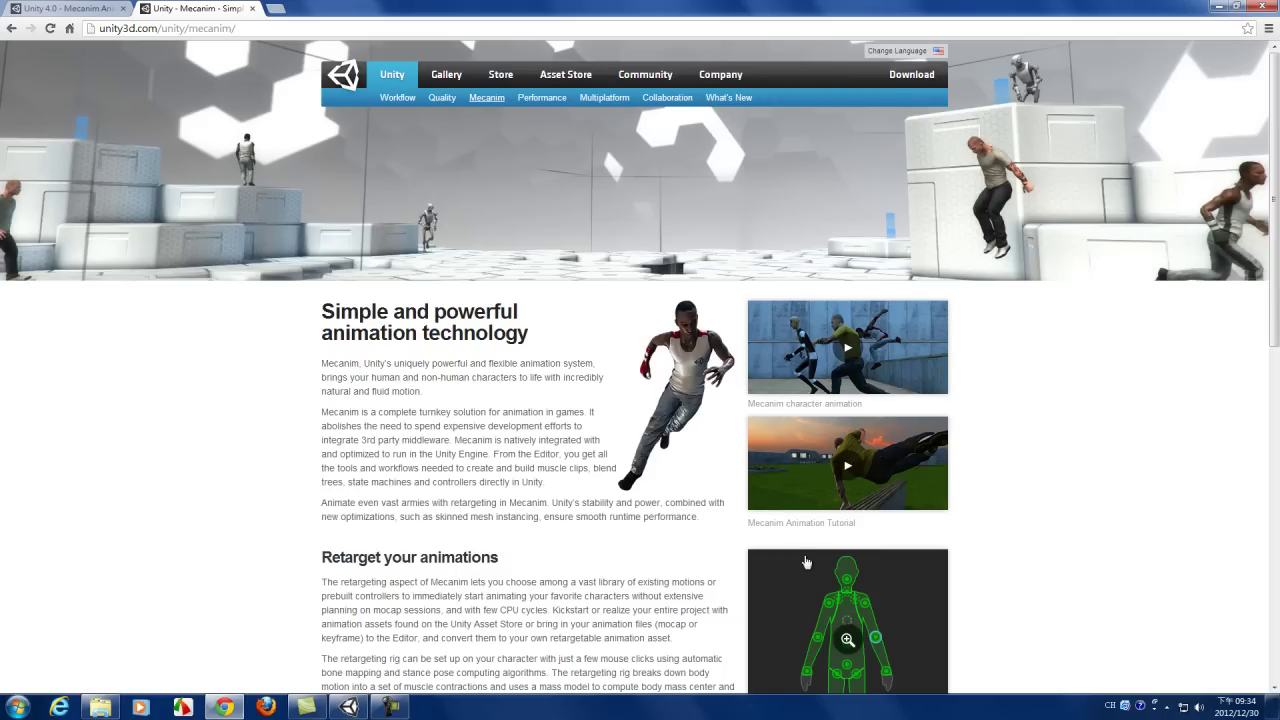
scroll(800, 553, "down", 3)
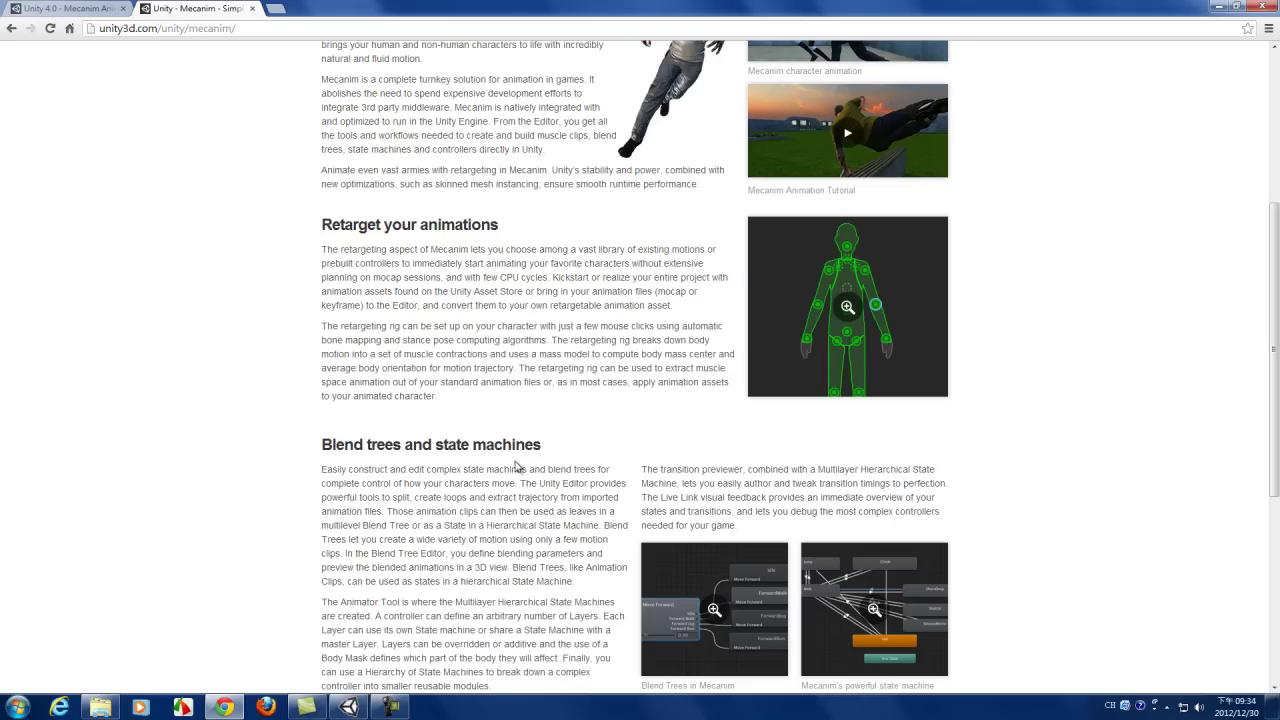
scroll(563, 485, "down", 3)
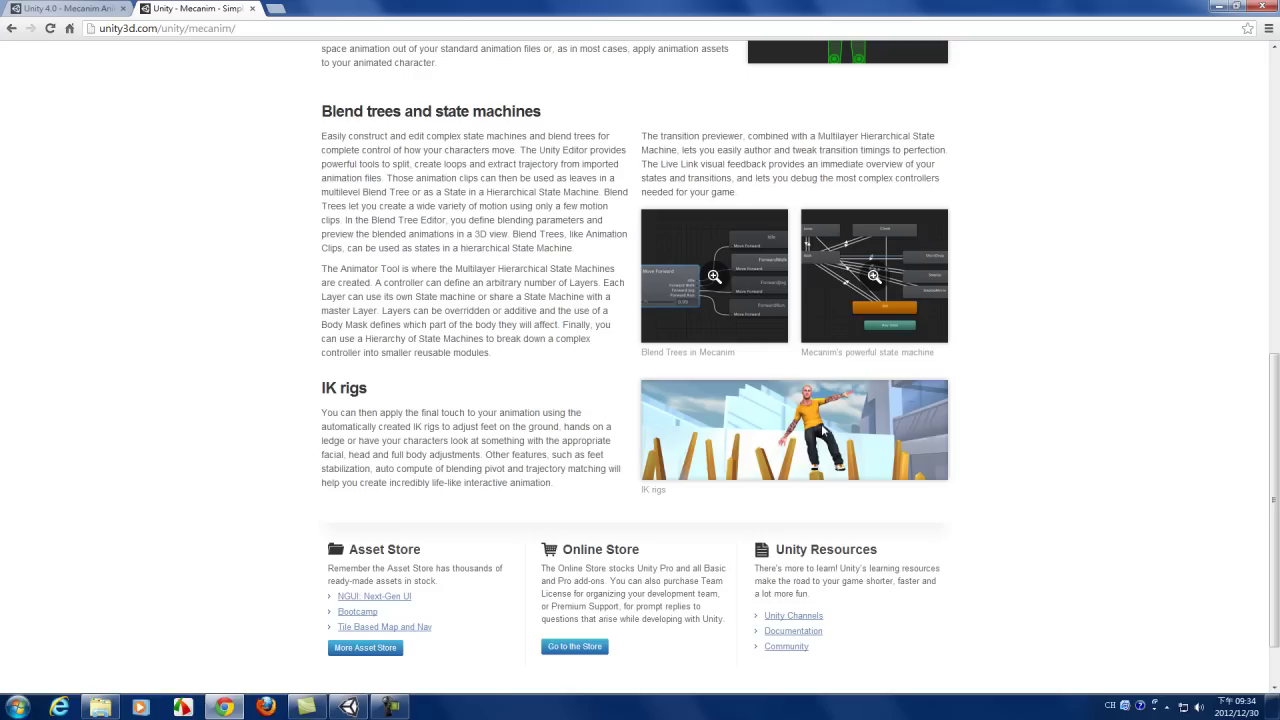
scroll(637, 325, "up", 3)
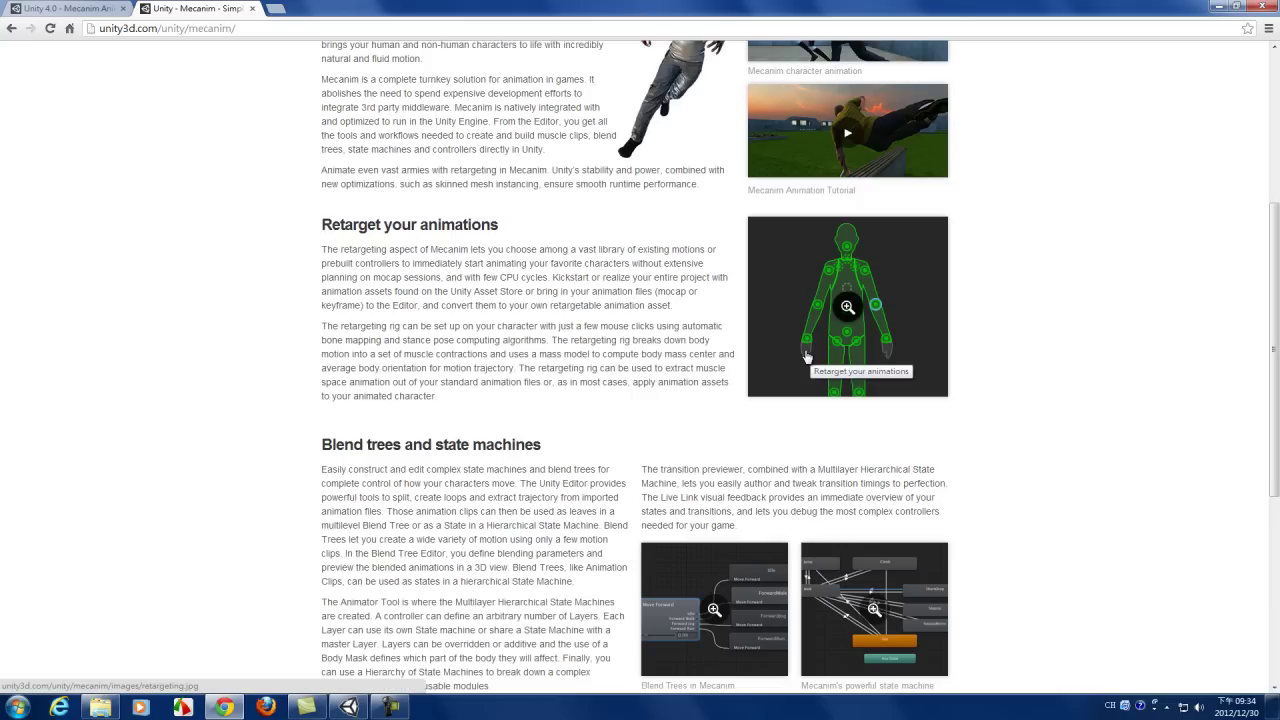
left_click(826, 310)
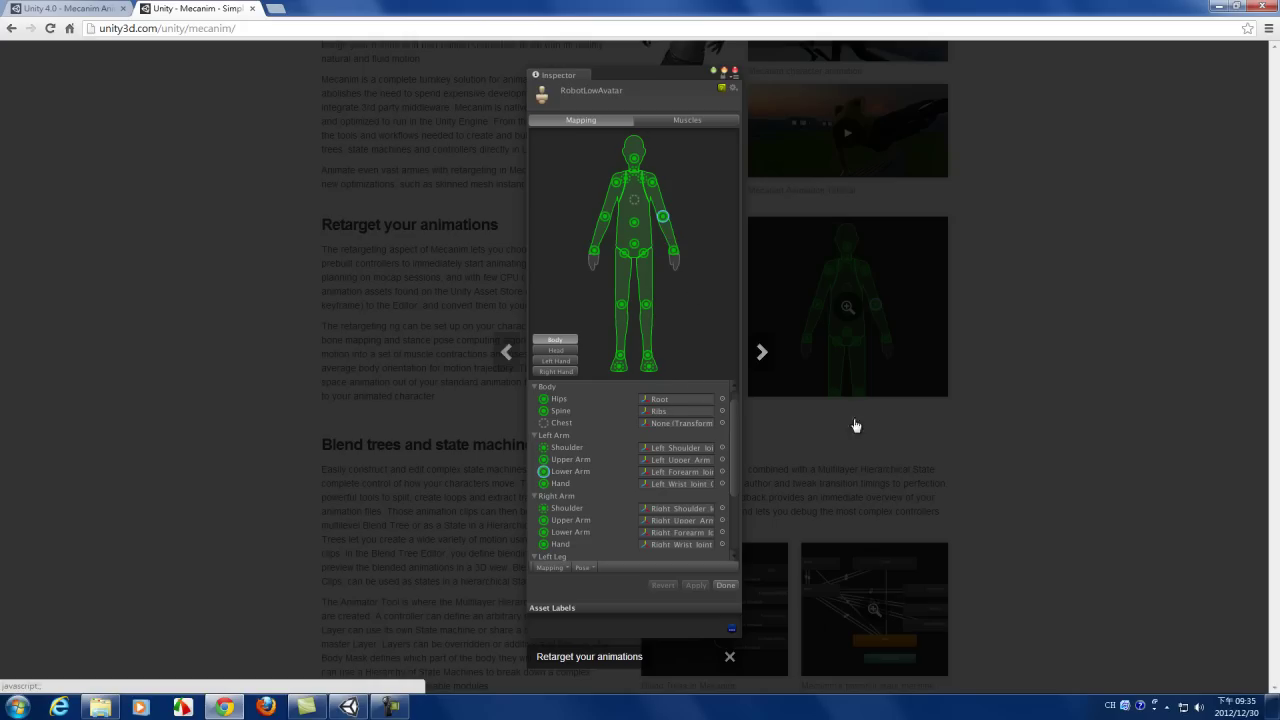
left_click(771, 350)
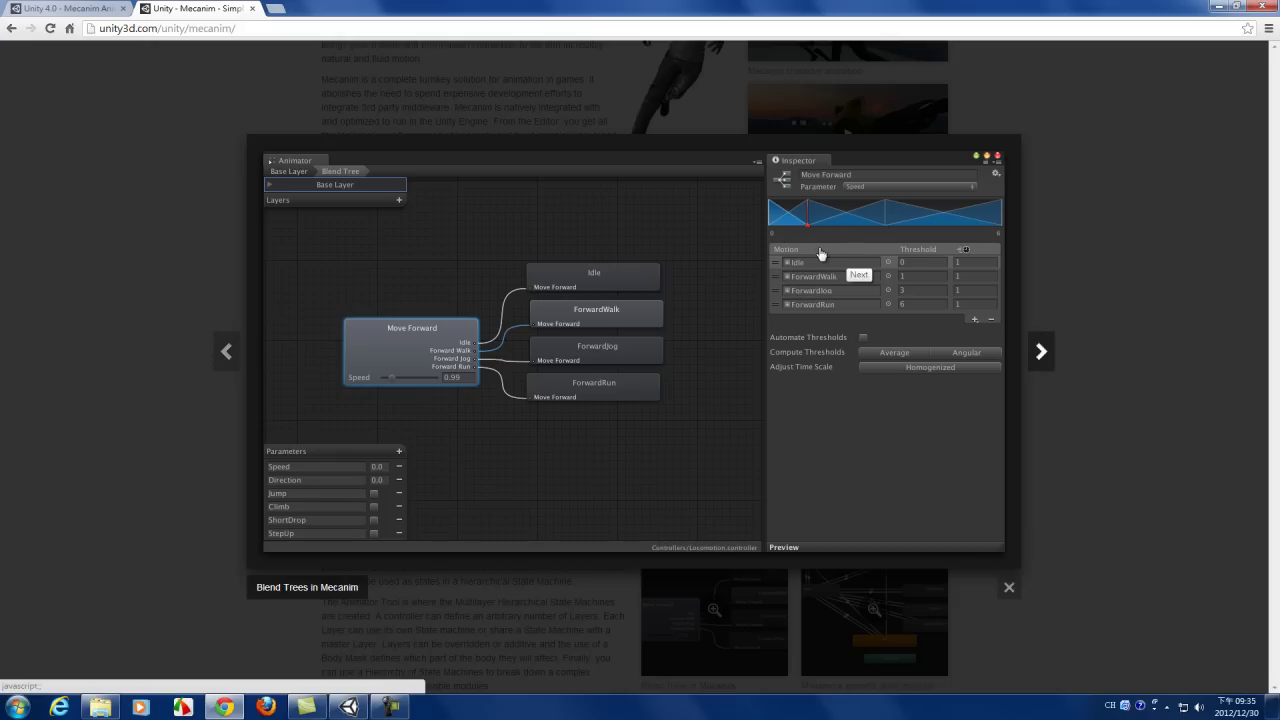
left_click(1040, 351)
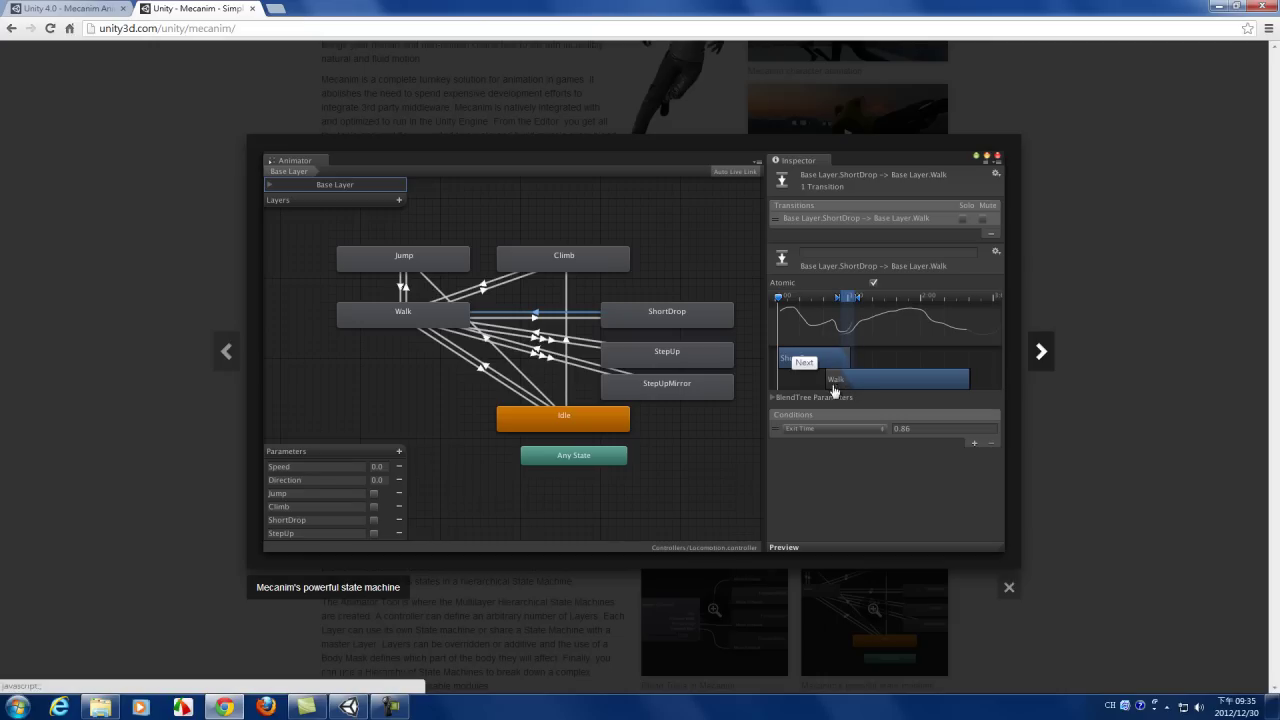
left_click(1100, 338)
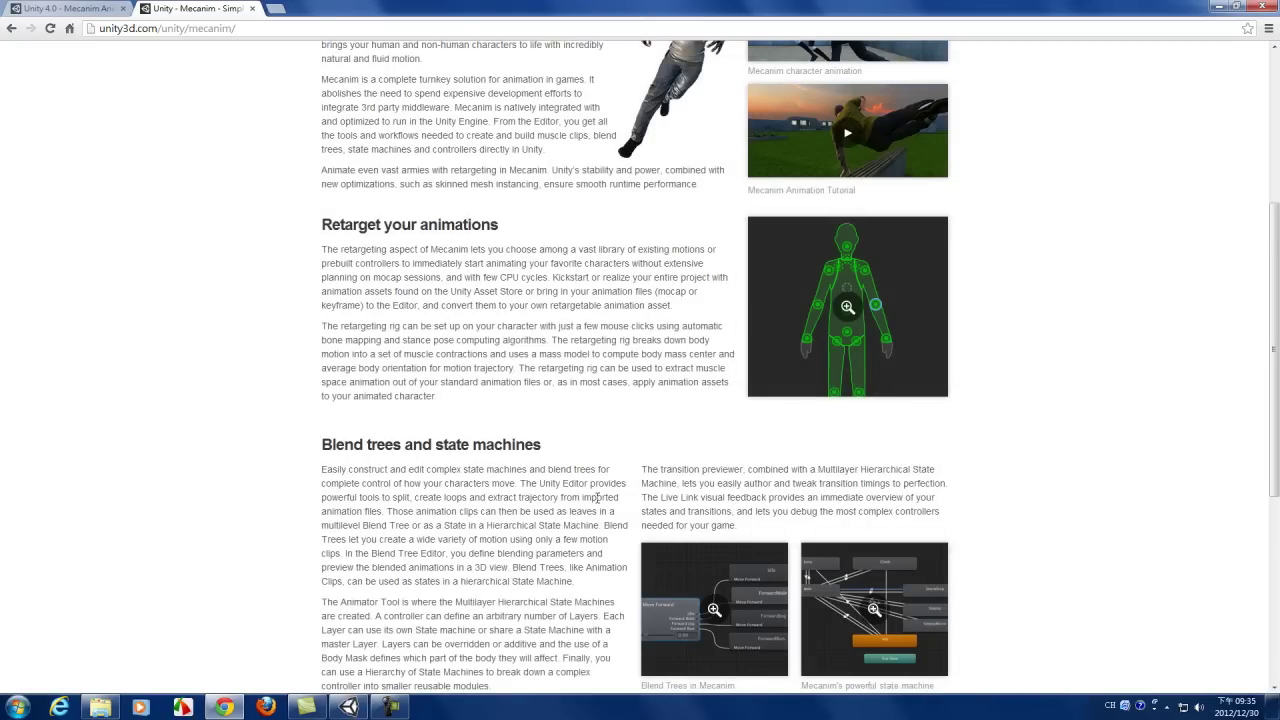
Step: Switch the Unity site to Chinese and open its Mecanim feature page
scroll(597, 497, "up", 3)
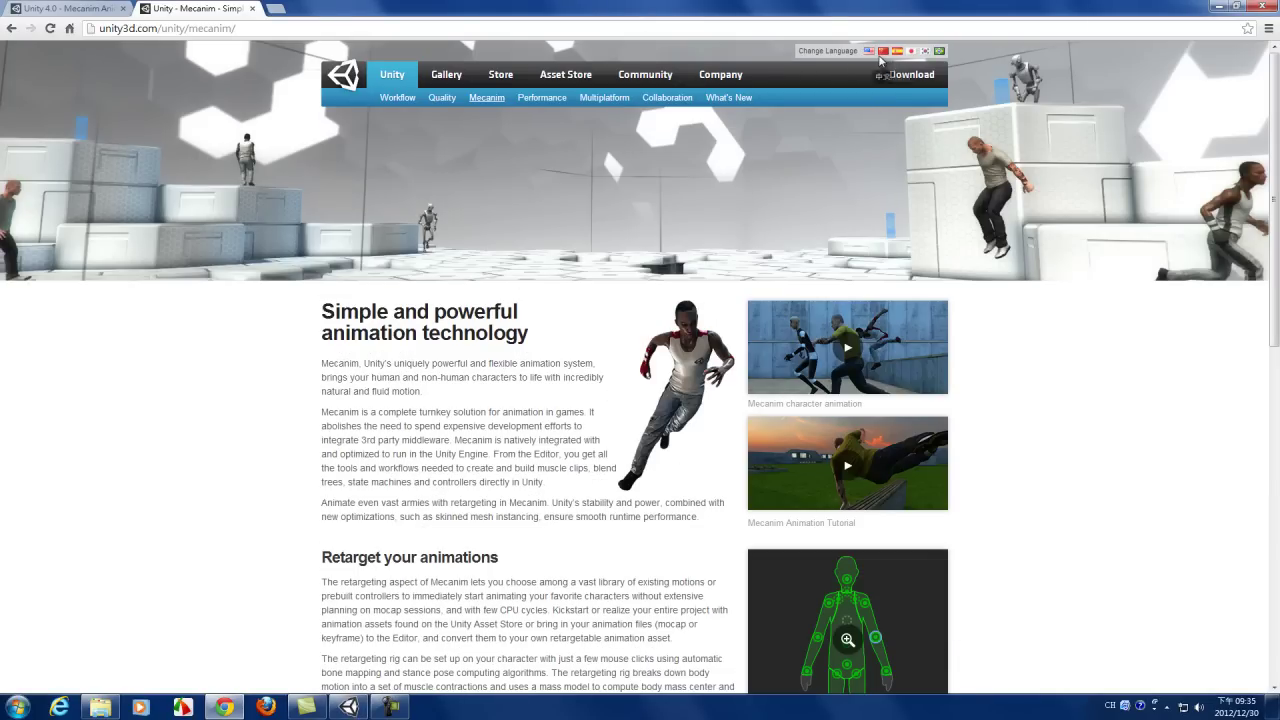
left_click(883, 51)
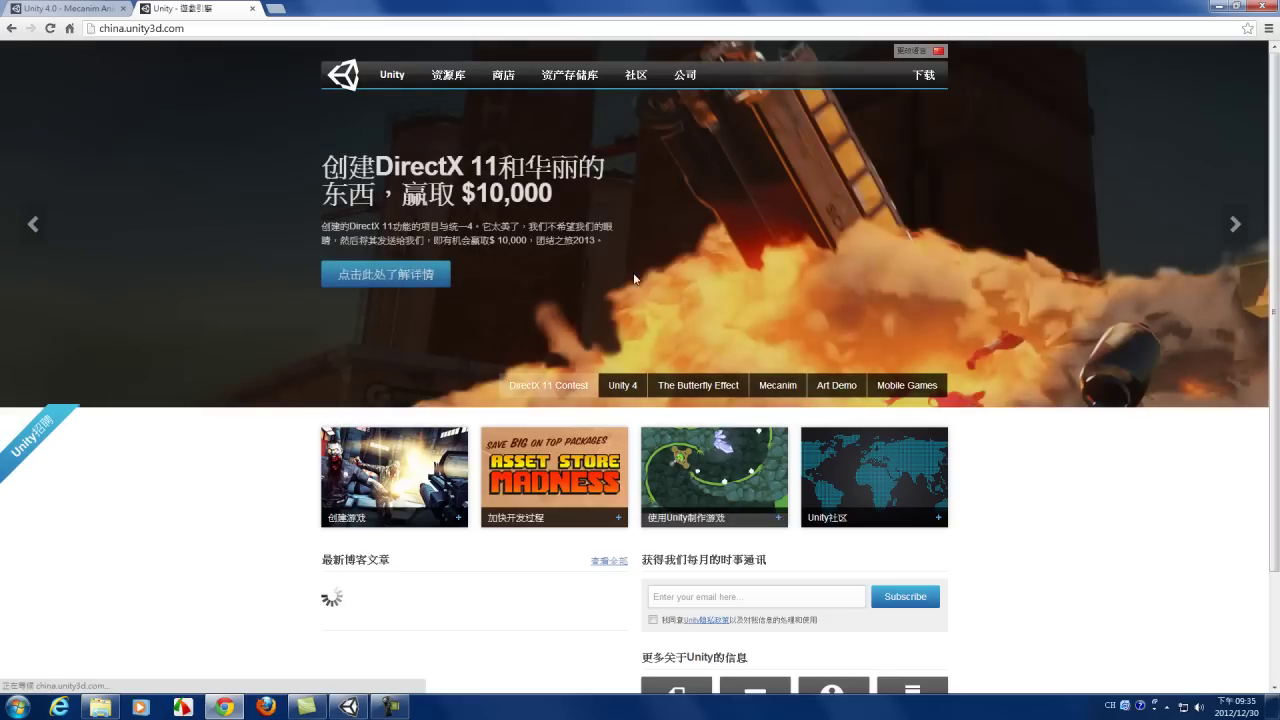
left_click(771, 394)
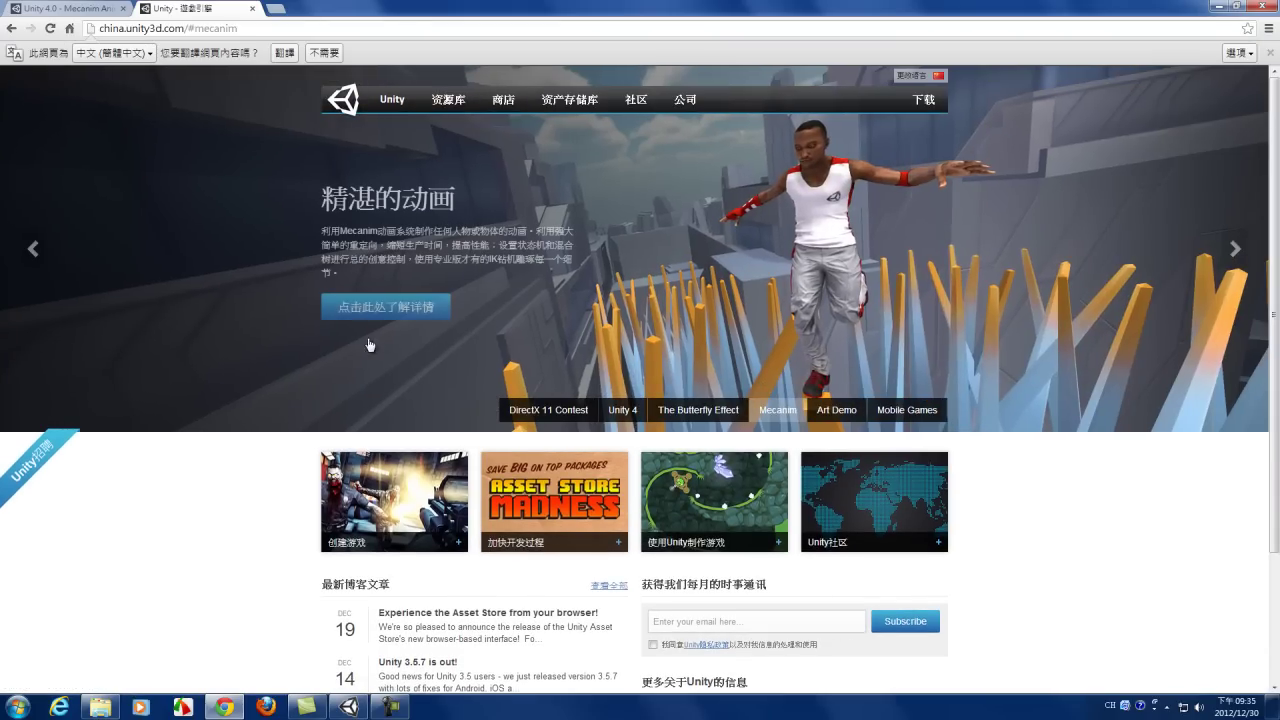
left_click(444, 308)
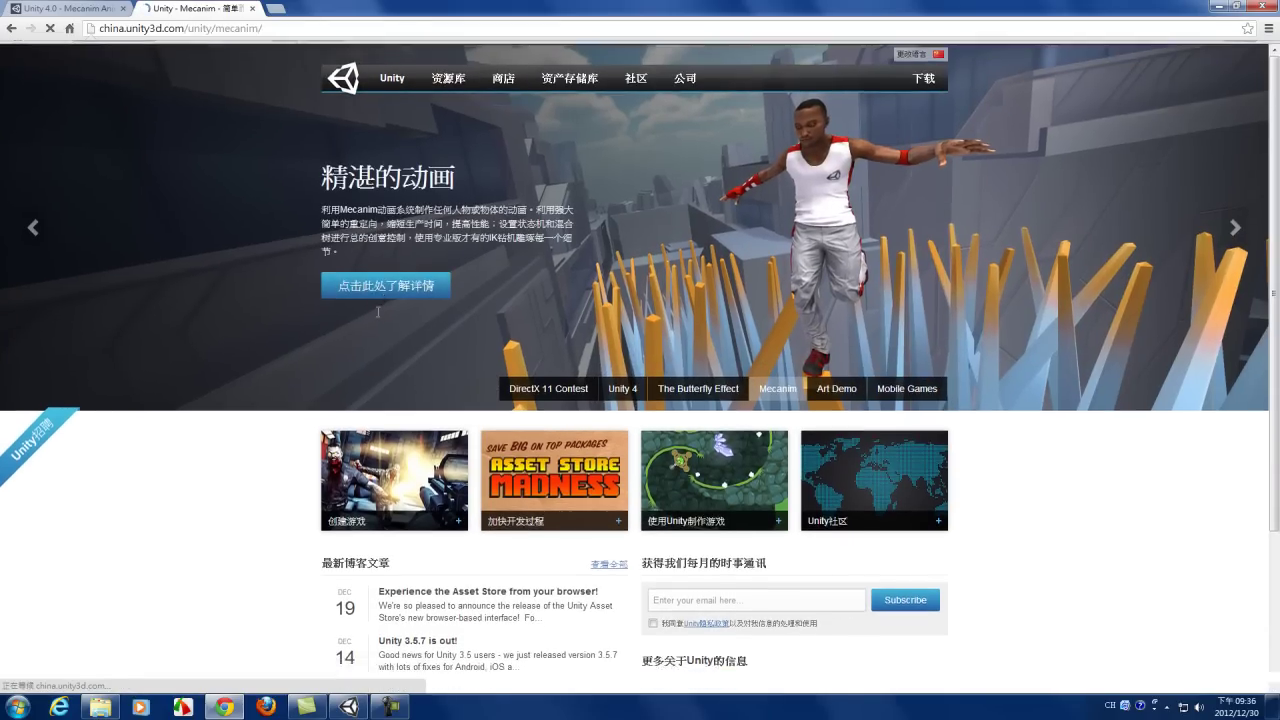
Step: Scroll through the Chinese Mecanim page, then switch to the Unity editor
scroll(531, 332, "down", 3)
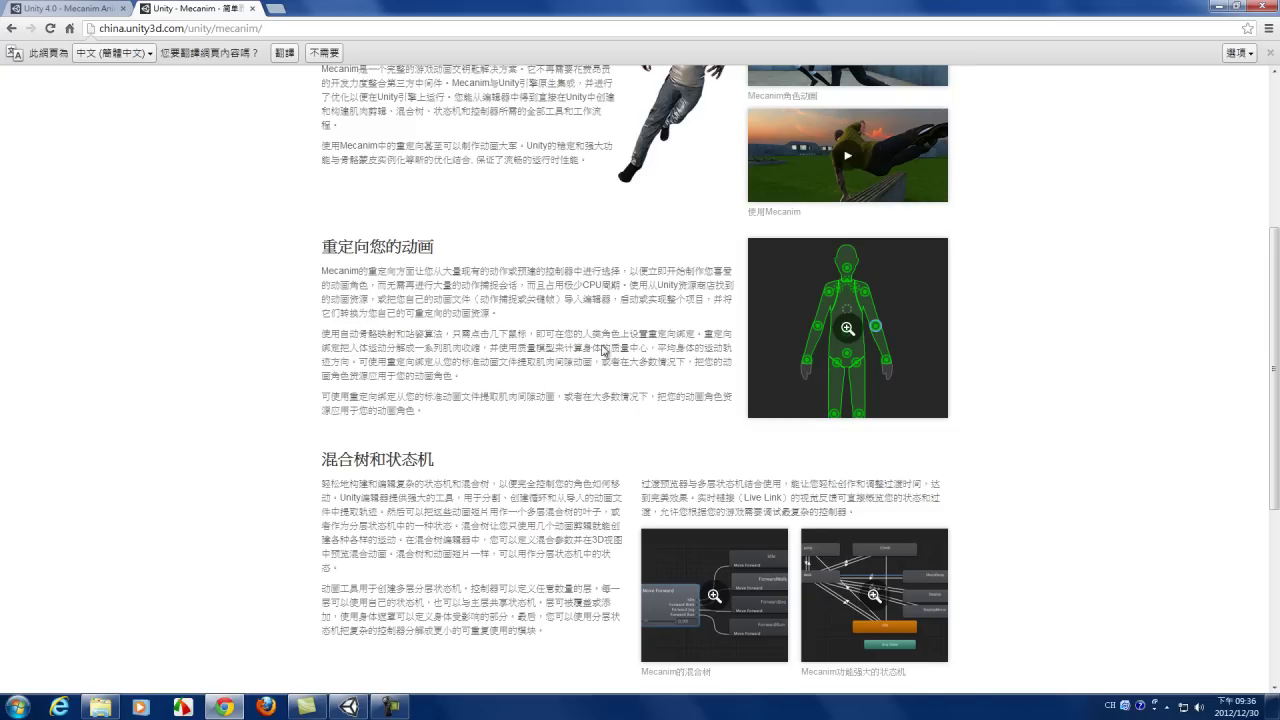
scroll(592, 437, "down", 3)
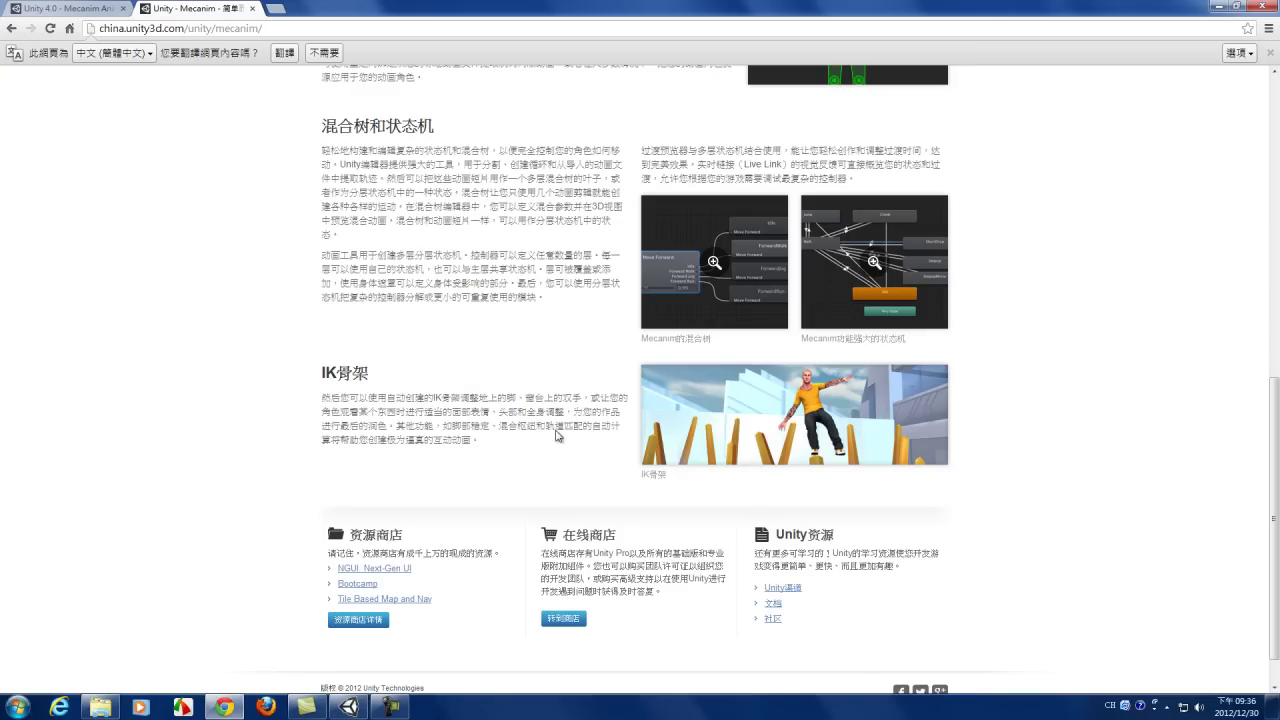
left_click(348, 707)
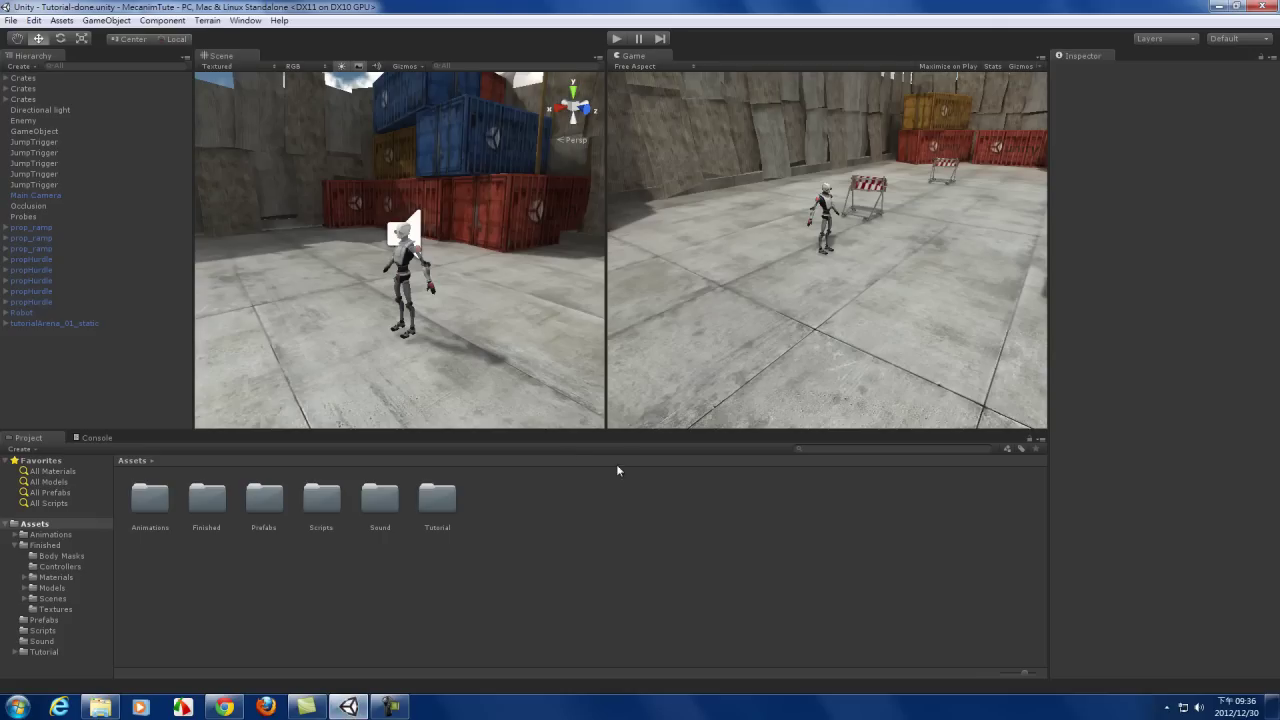
Step: Play the Tutorial-done scene and run the robot forward, back, right, and toward the hurdle
left_click(619, 40)
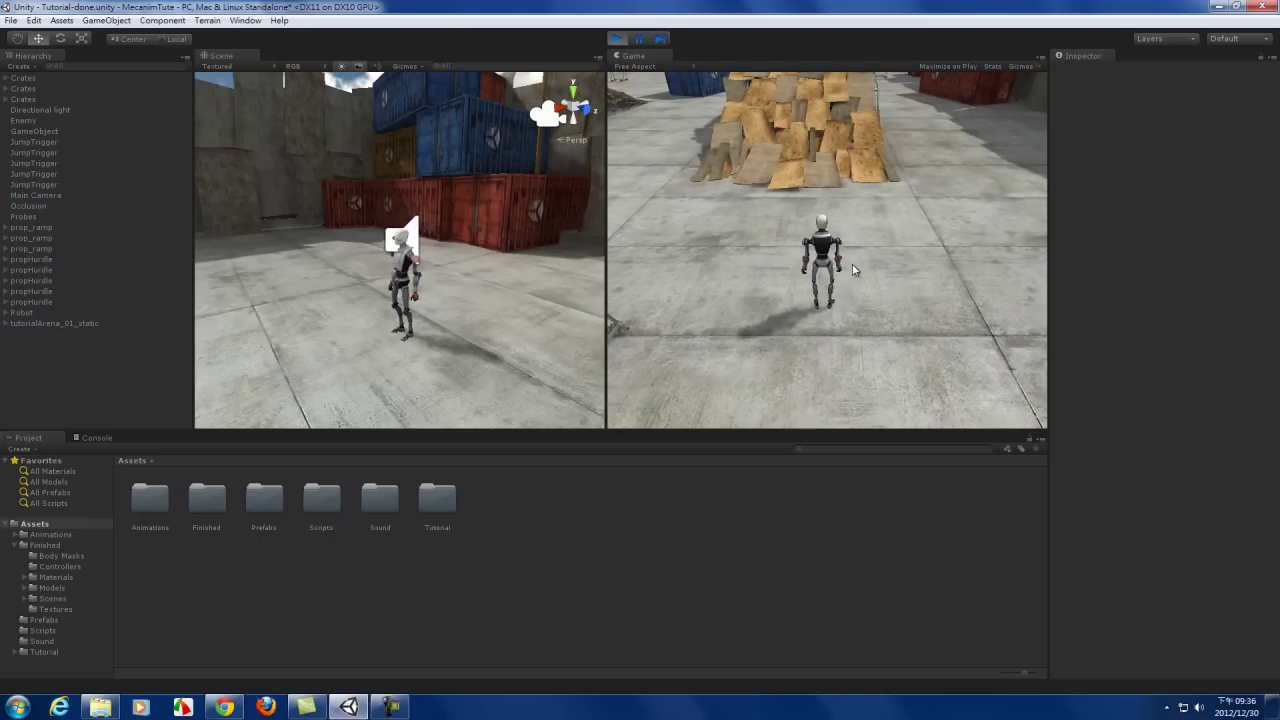
key("Up")
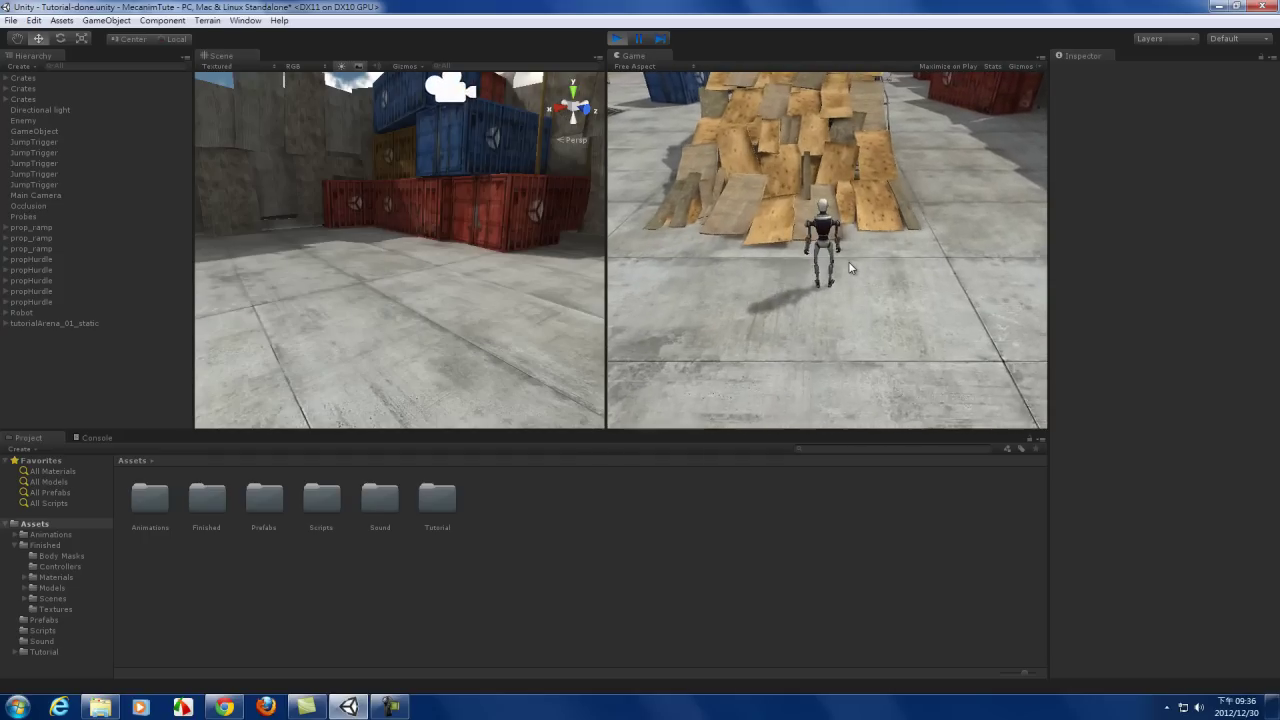
key("Down")
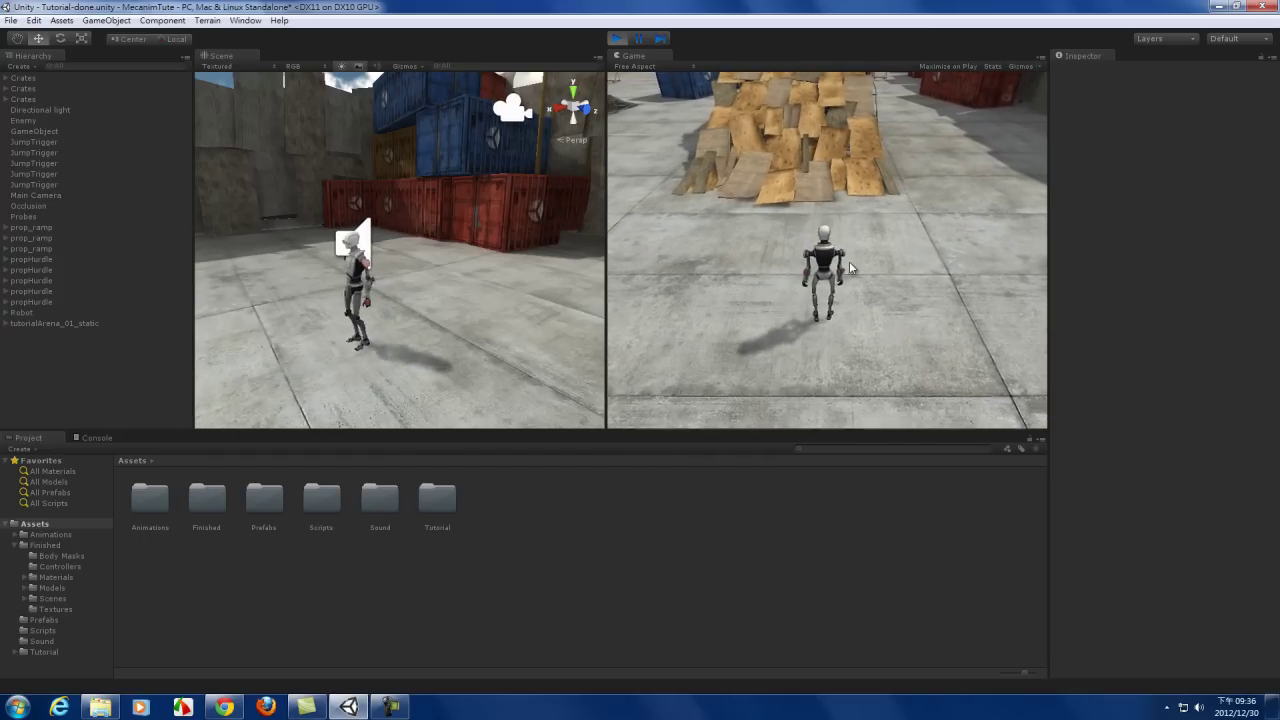
key("Right")
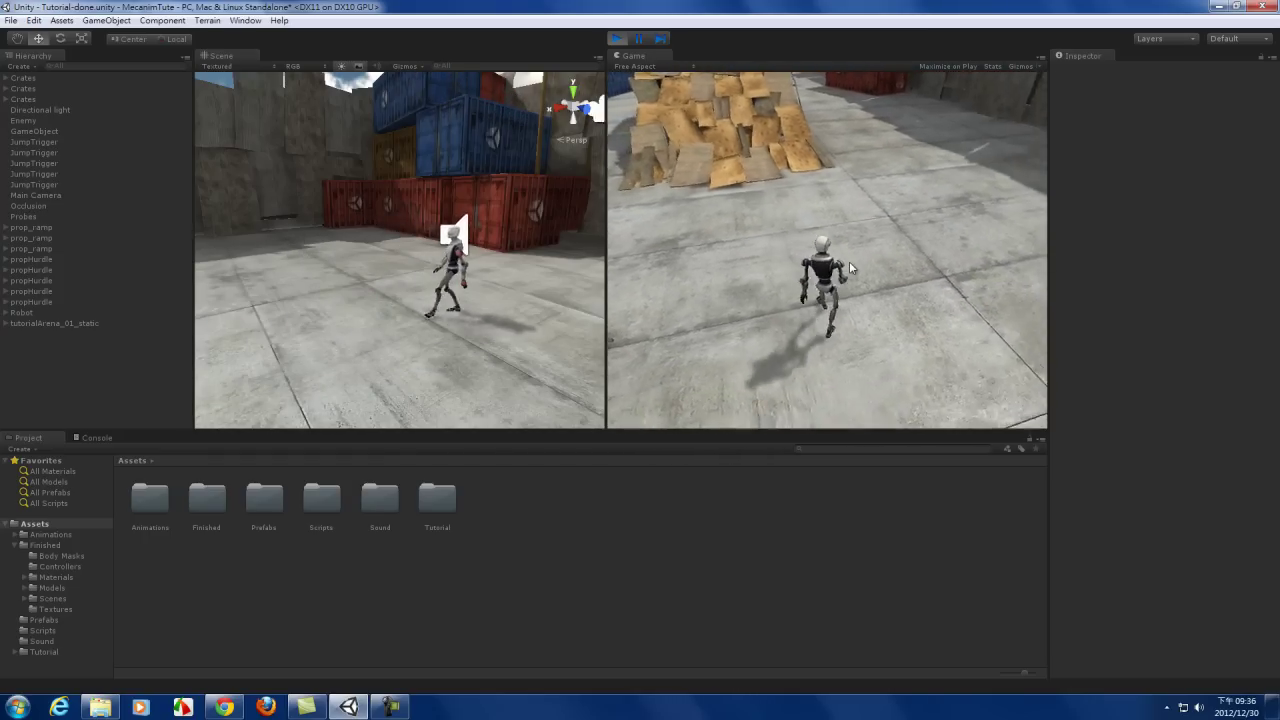
key("Left")
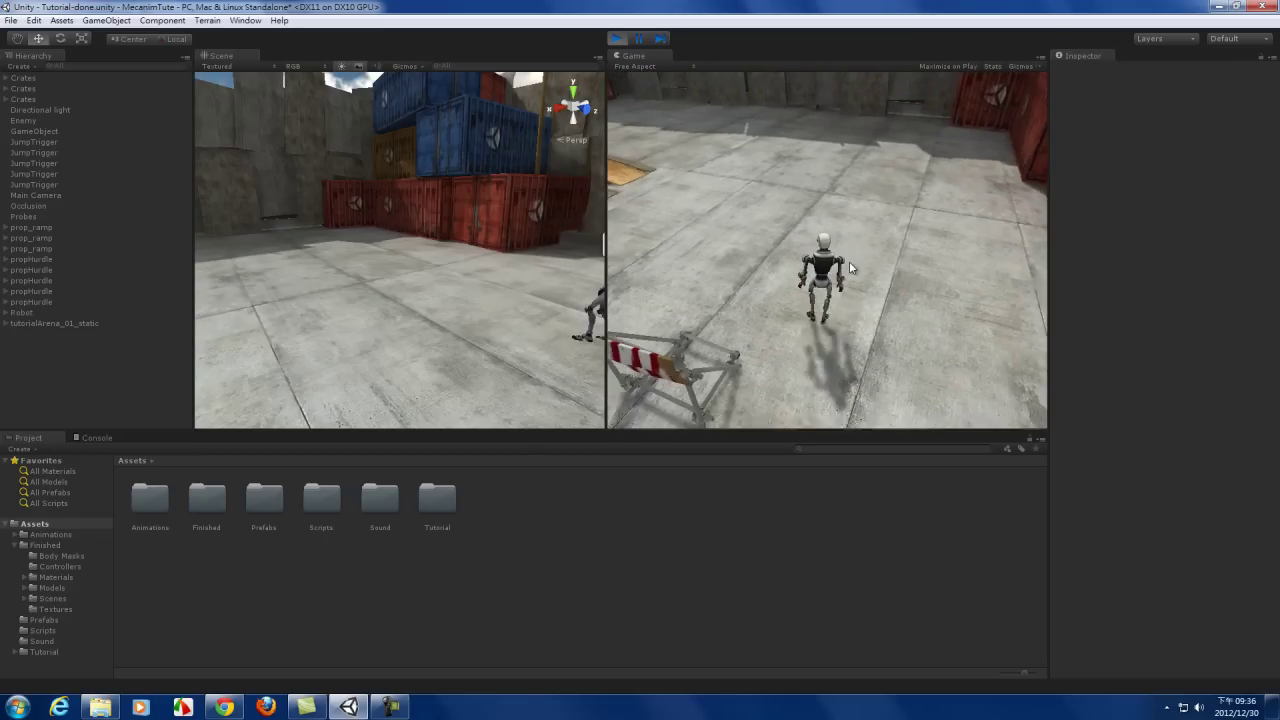
Step: Steer the robot past the hurdle, up the plank ramp, back down, and forward again
key("Up")
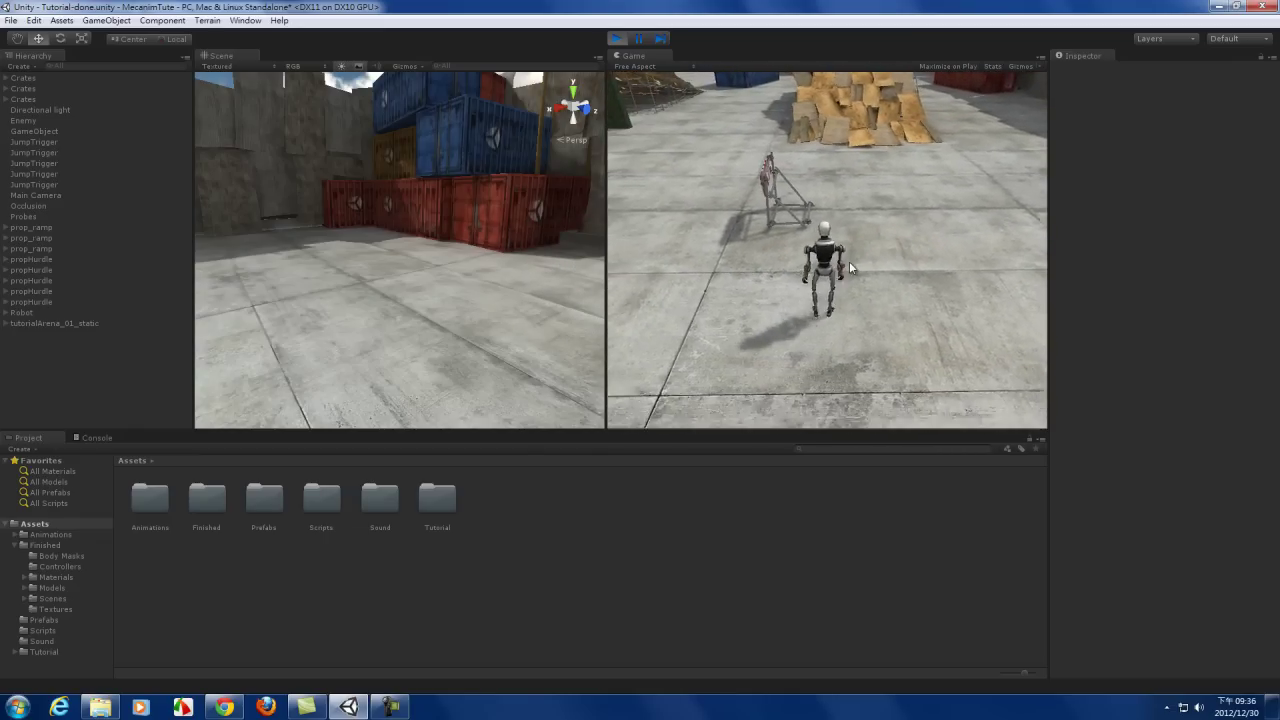
key("Left")
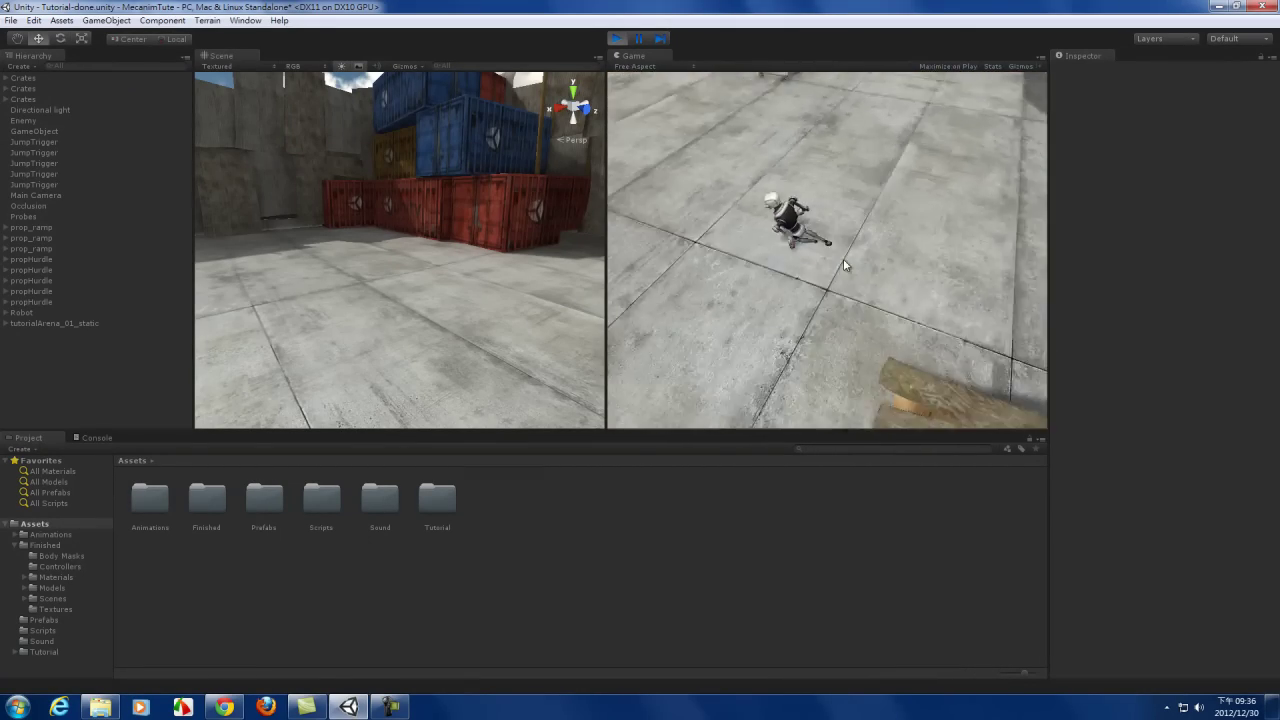
key("Left")
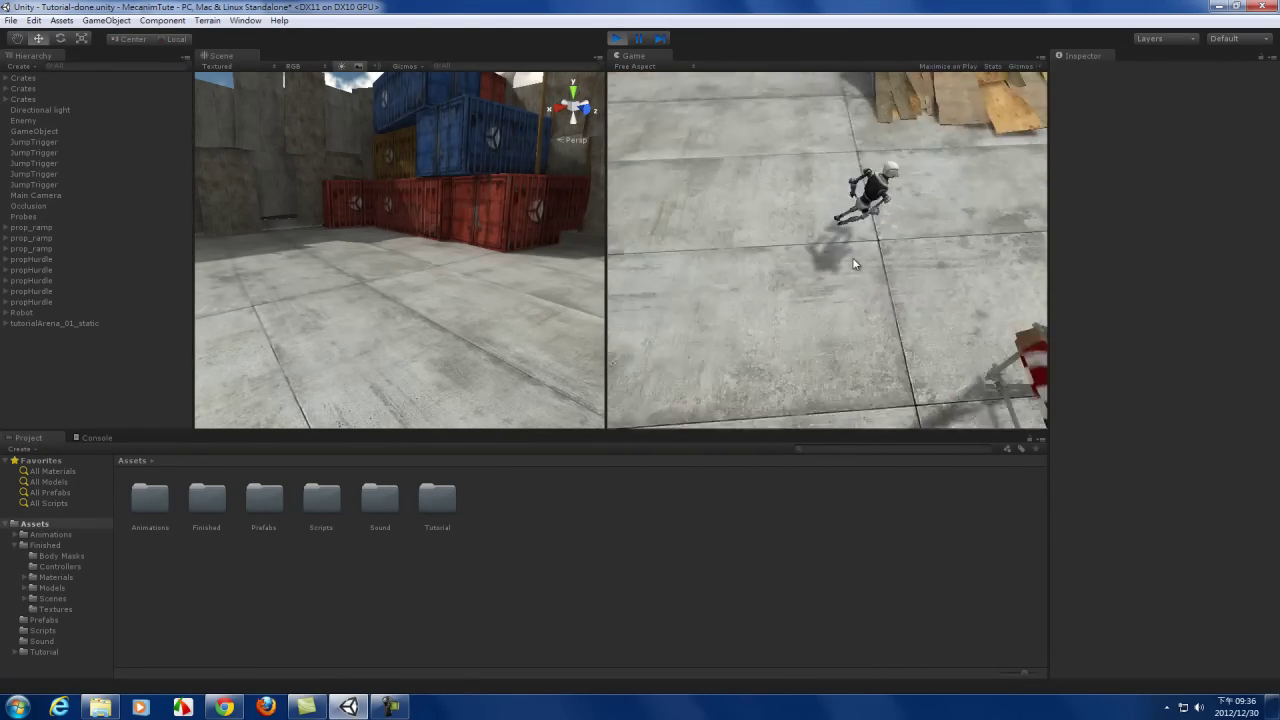
key("Left")
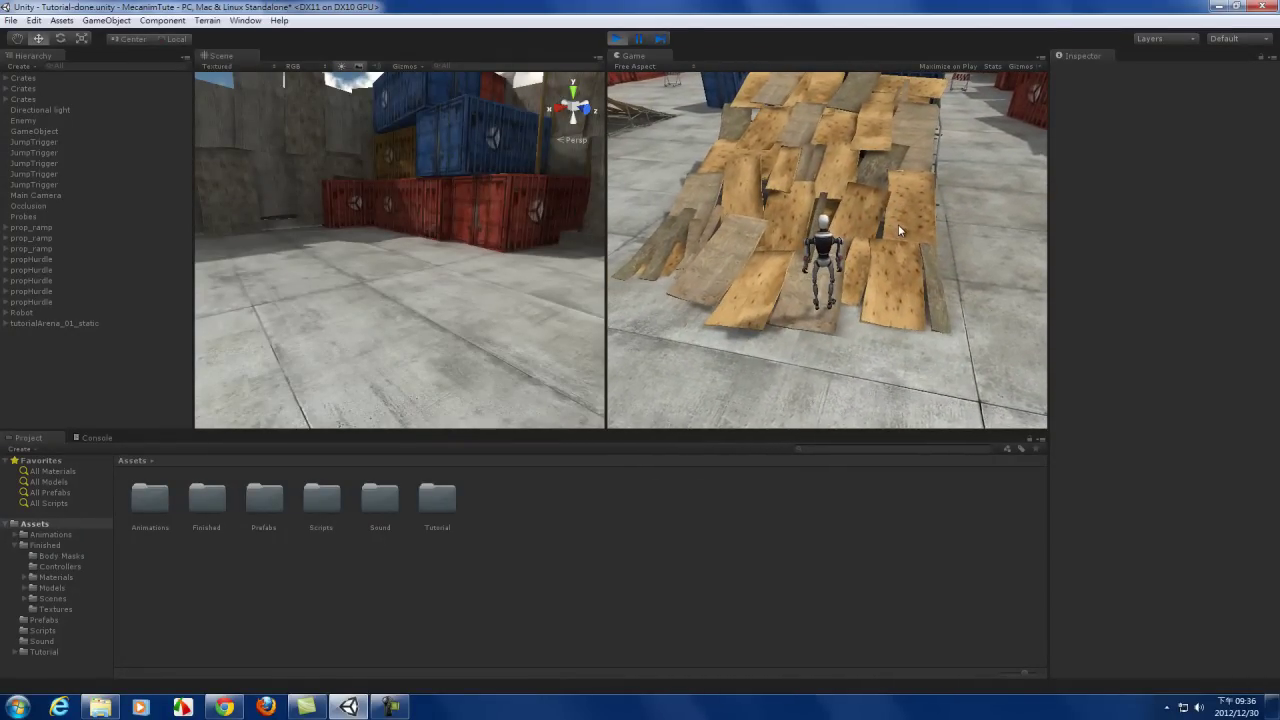
key("Down")
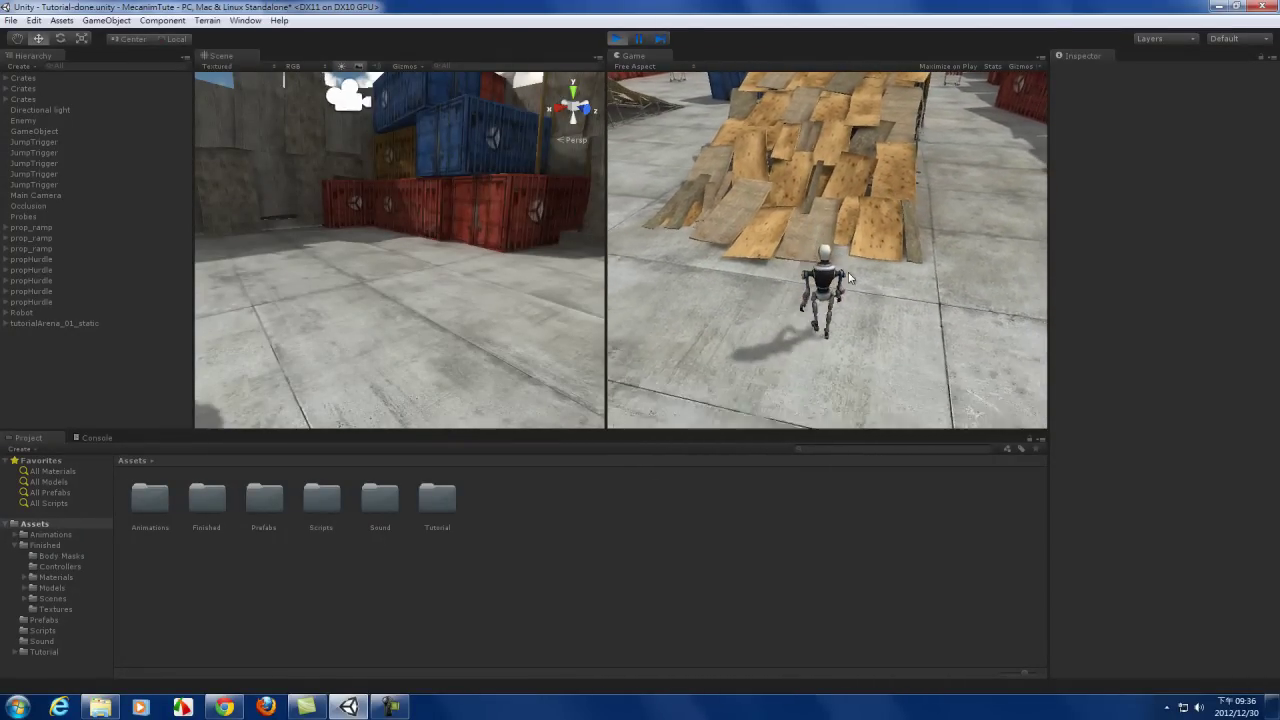
key("Up")
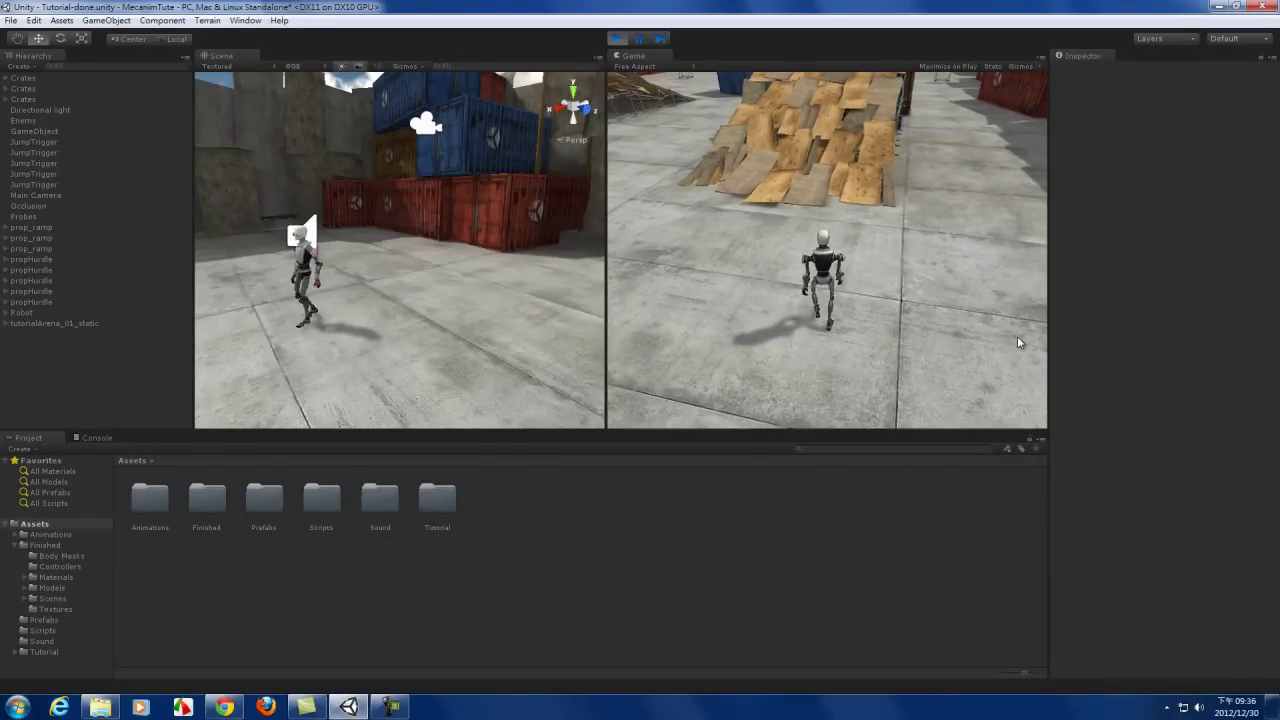